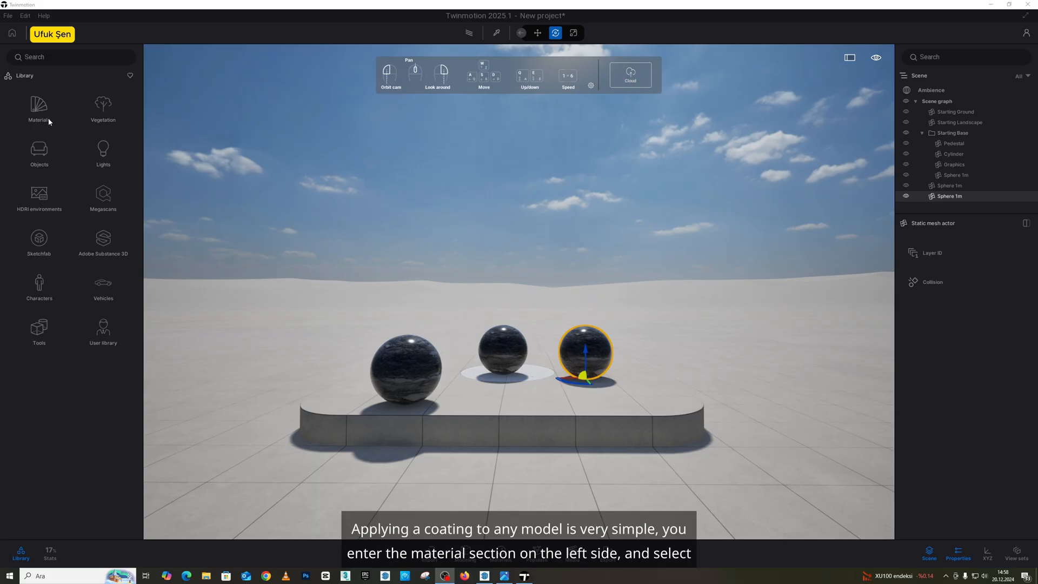
Apply the Chrome material from the Metal library category to the large sphere nearest the camera.
click(45, 112)
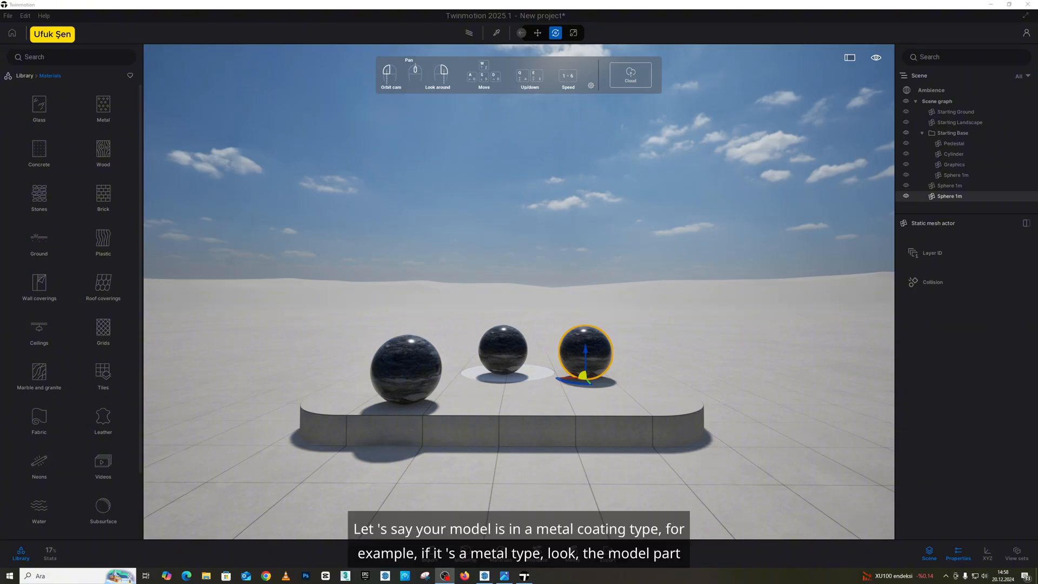
click(103, 108)
mouse_move(105, 146)
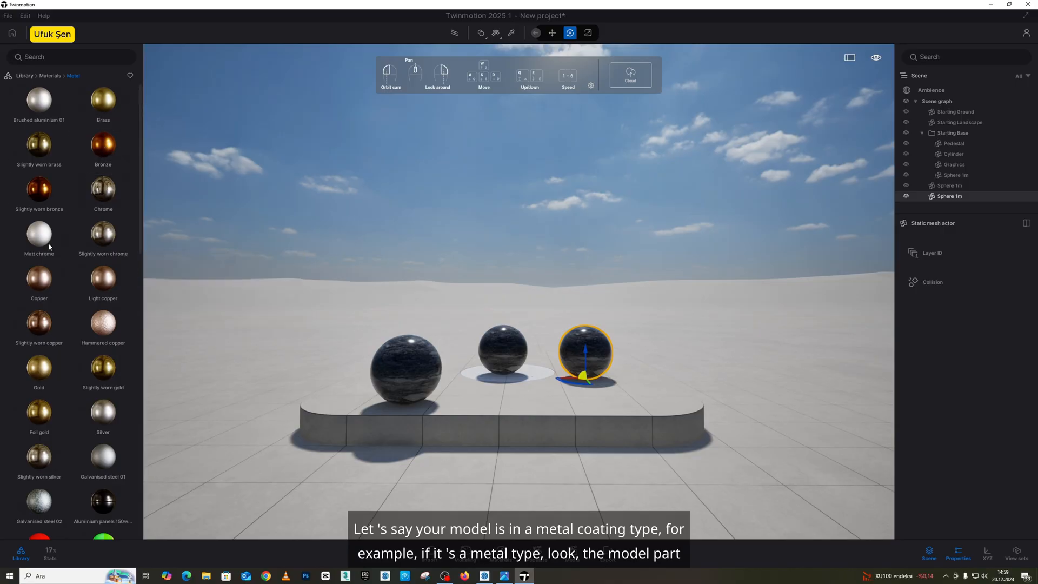
mouse_move(64, 249)
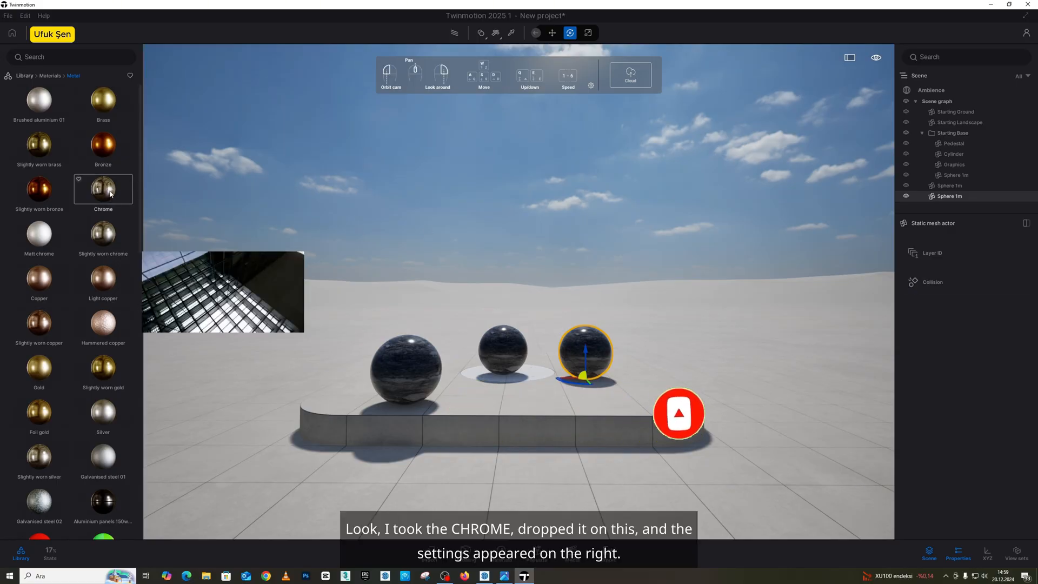
drag(111, 192, 403, 354)
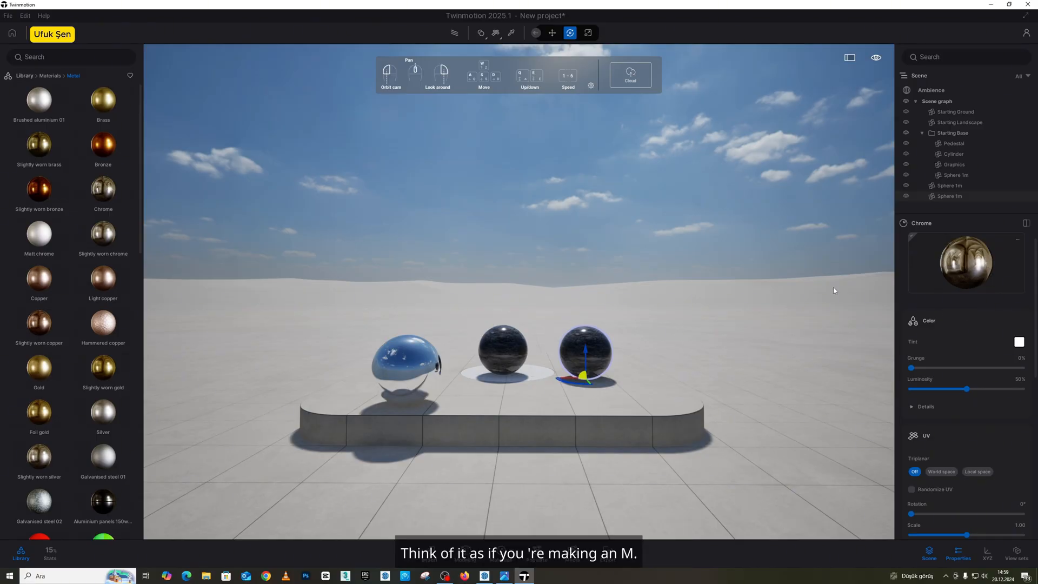
Apply Hammered copper to the middle sphere and set the material's grunge to about 8%.
mouse_move(102, 324)
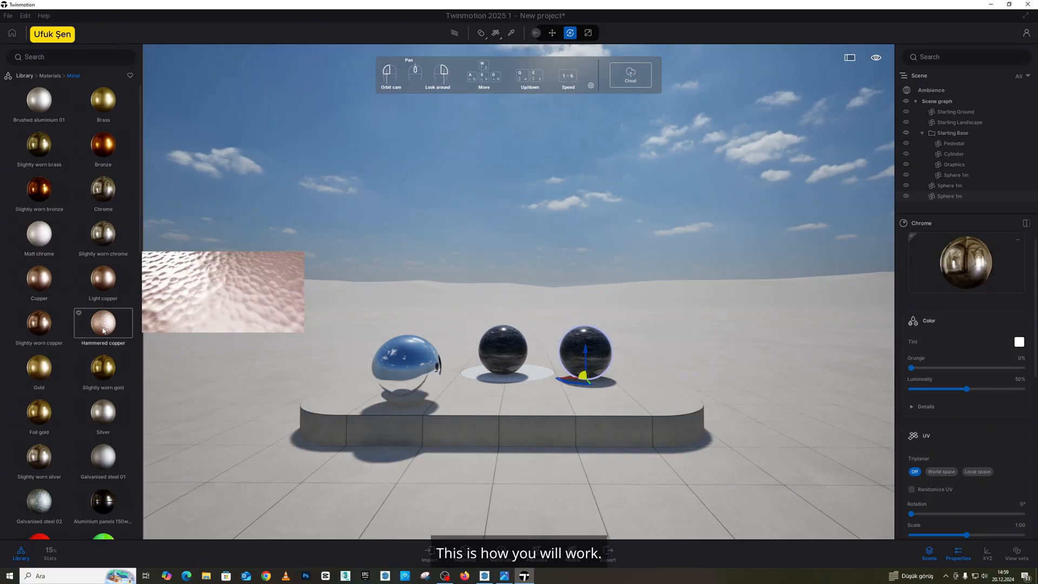
drag(103, 330, 500, 348)
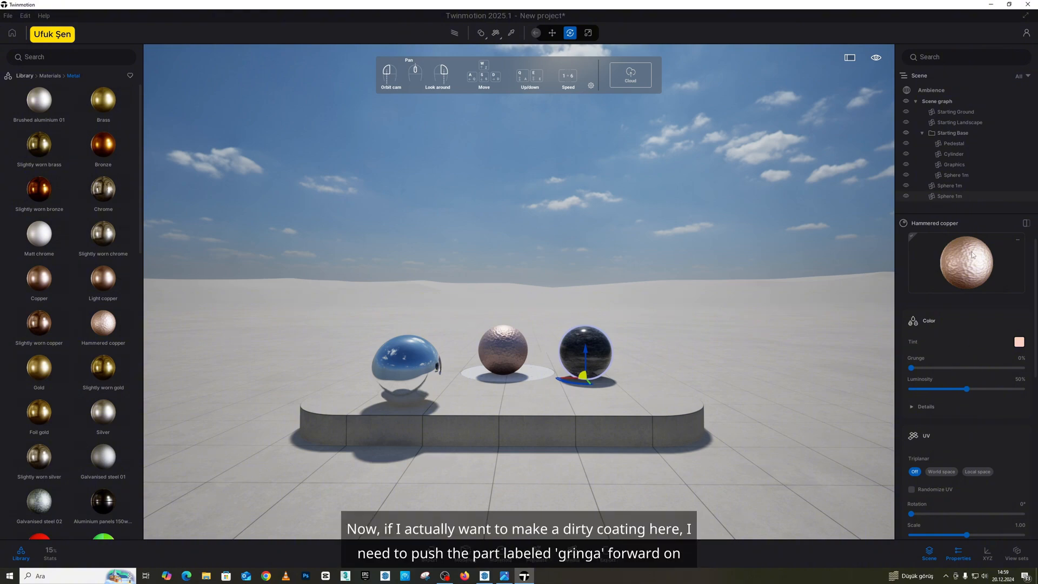
key(w)
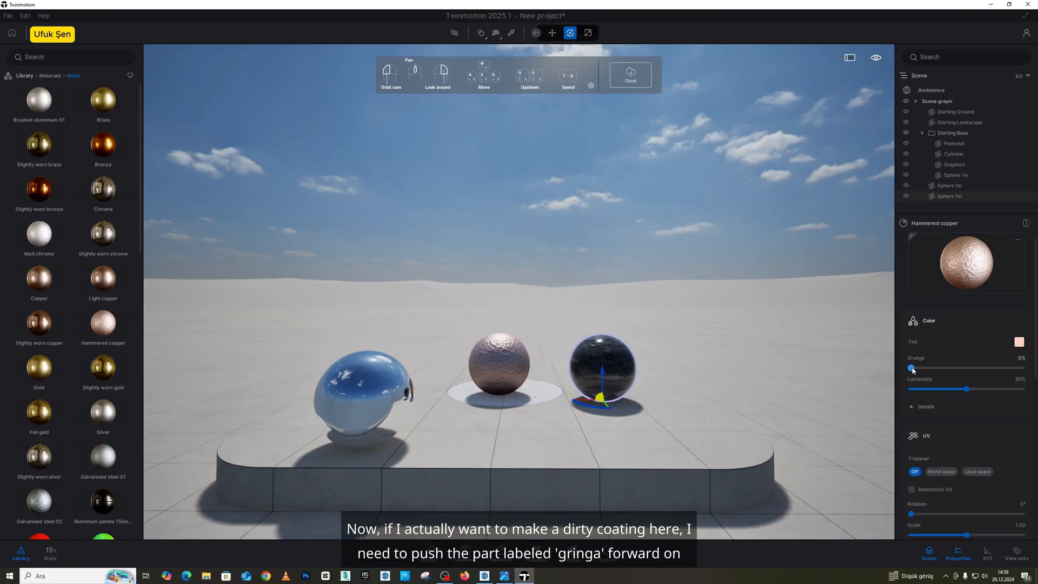
mouse_move(912, 367)
mouse_down()
mouse_move(970, 369)
mouse_move(919, 369)
mouse_up()
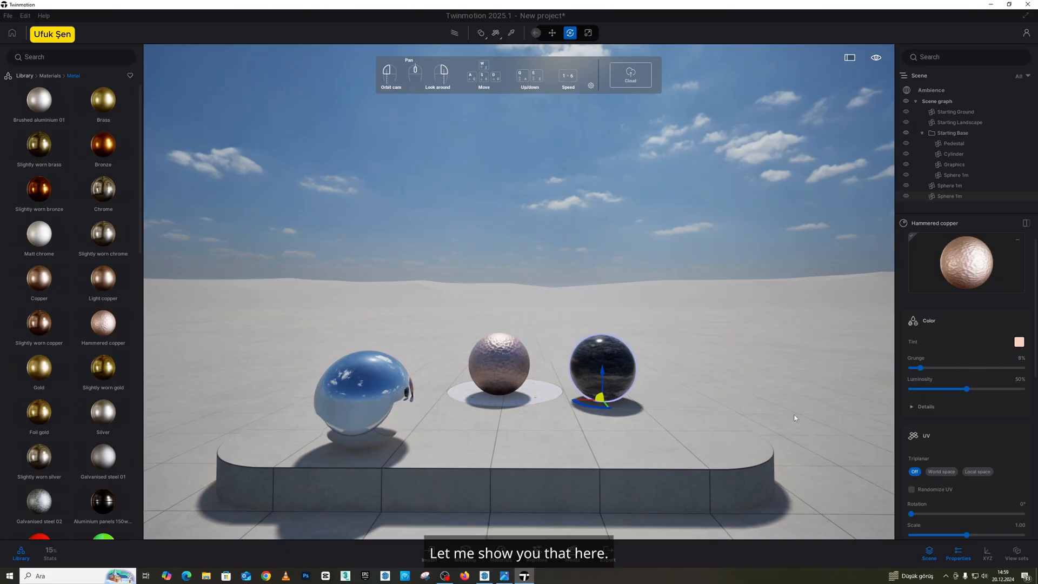
Sample the ground's Floor Tiles material with the material picker and set its grunge to 61% and luminosity to about 49%.
click(511, 33)
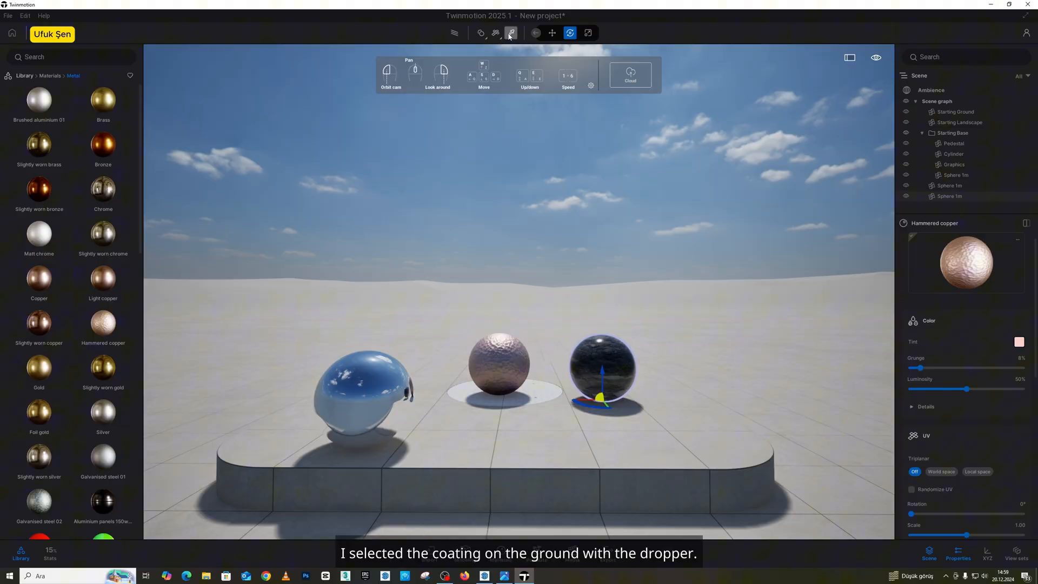
click(806, 379)
drag(921, 368, 979, 369)
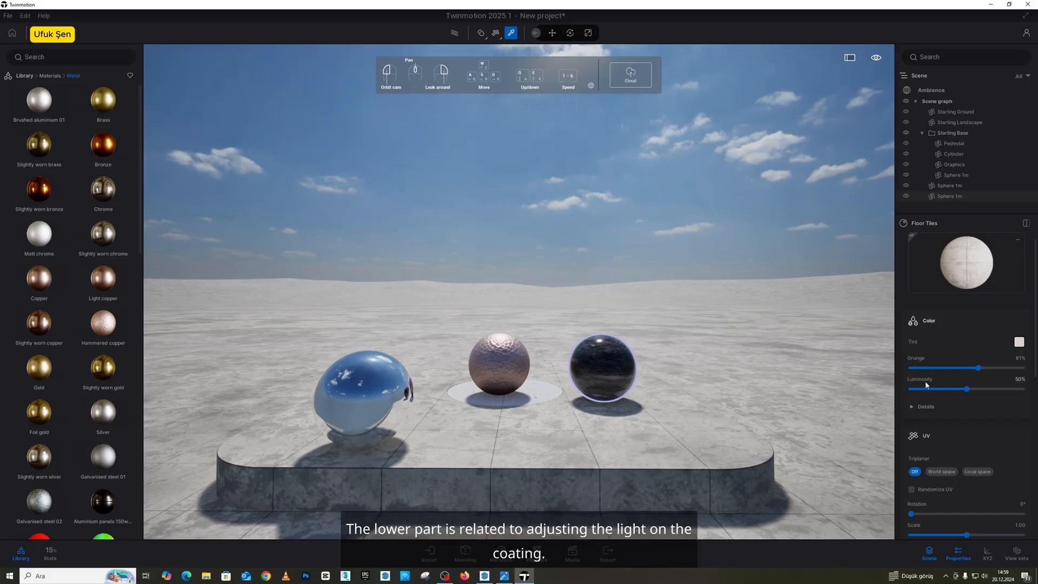
drag(963, 392, 937, 388)
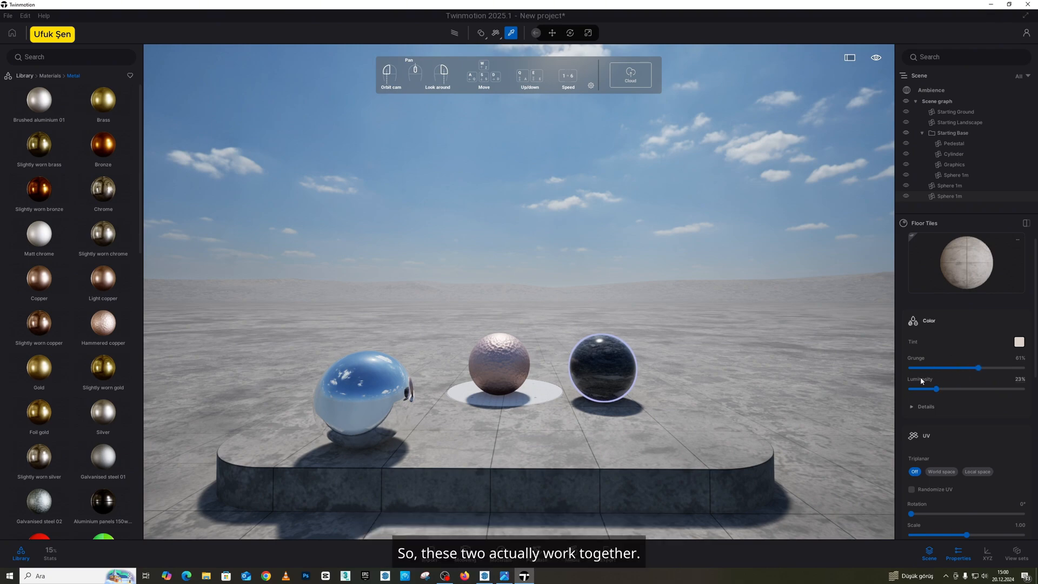
drag(936, 389, 974, 389)
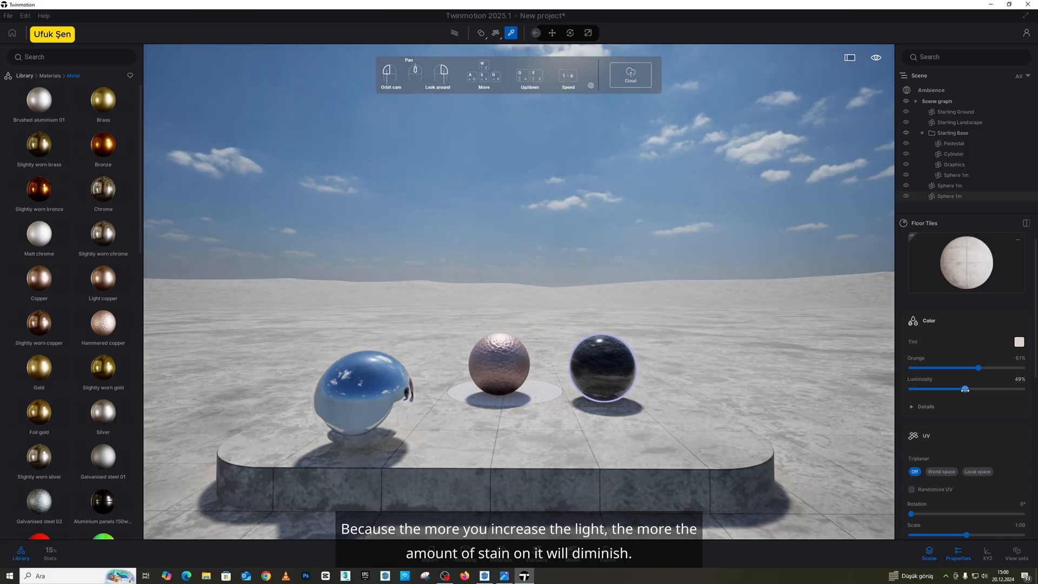
Rotate the Floor Tiles texture through 37°, 90° and 180°, finish at 359°, and leave the material picker.
scroll(958, 387, down, 4)
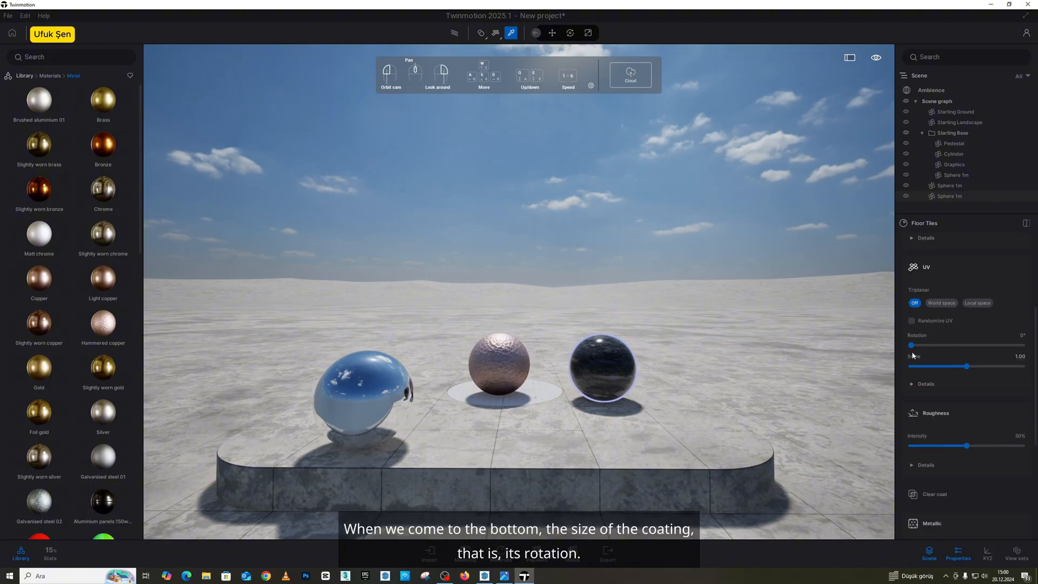
mouse_move(914, 345)
mouse_down()
mouse_move(957, 348)
mouse_move(922, 345)
mouse_up()
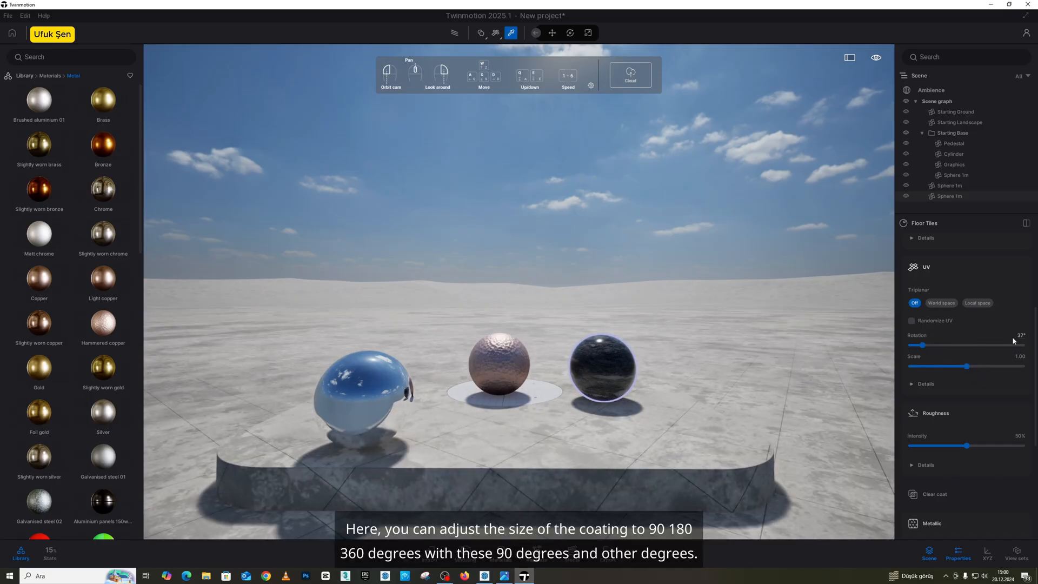
text(90)
key(Return)
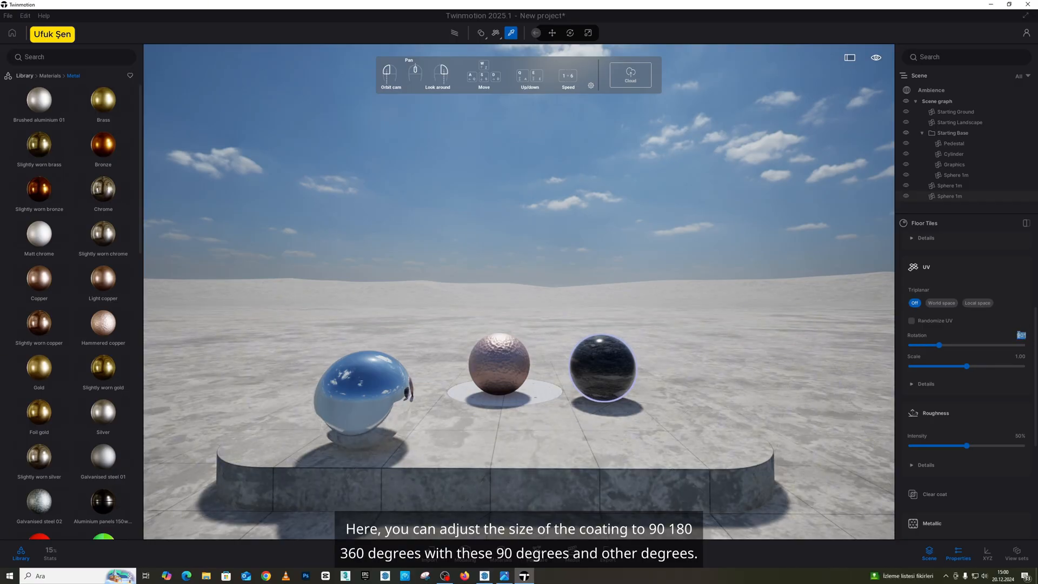
text(180)
key(Return)
text(360)
key(Return)
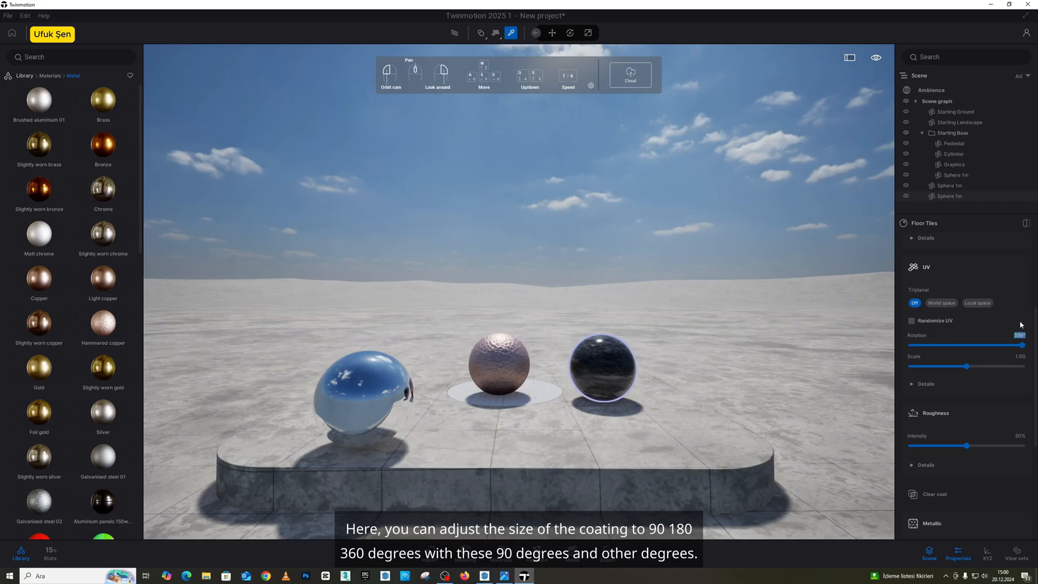
scroll(951, 386, down, 3)
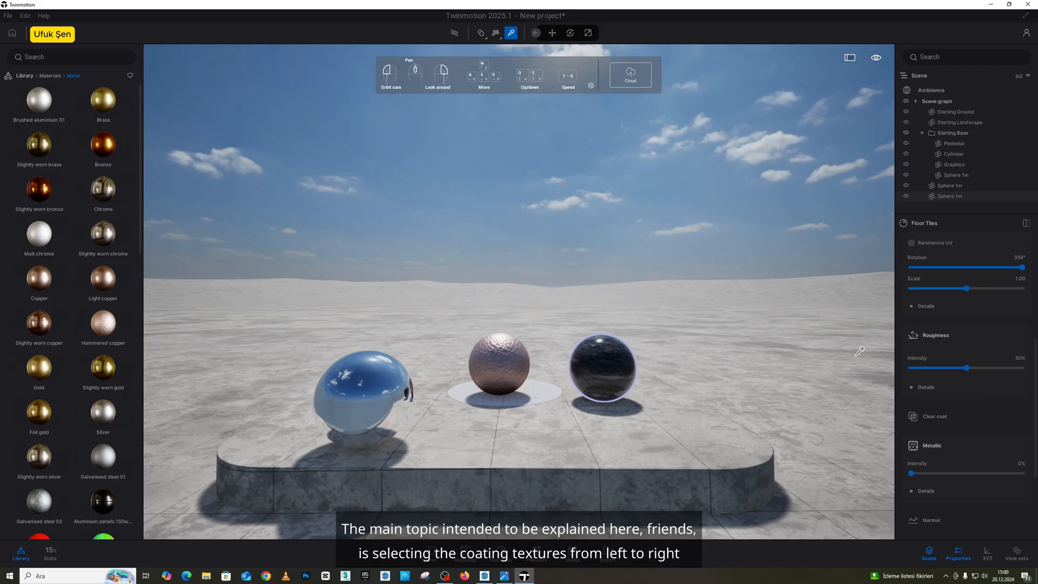
key(Escape)
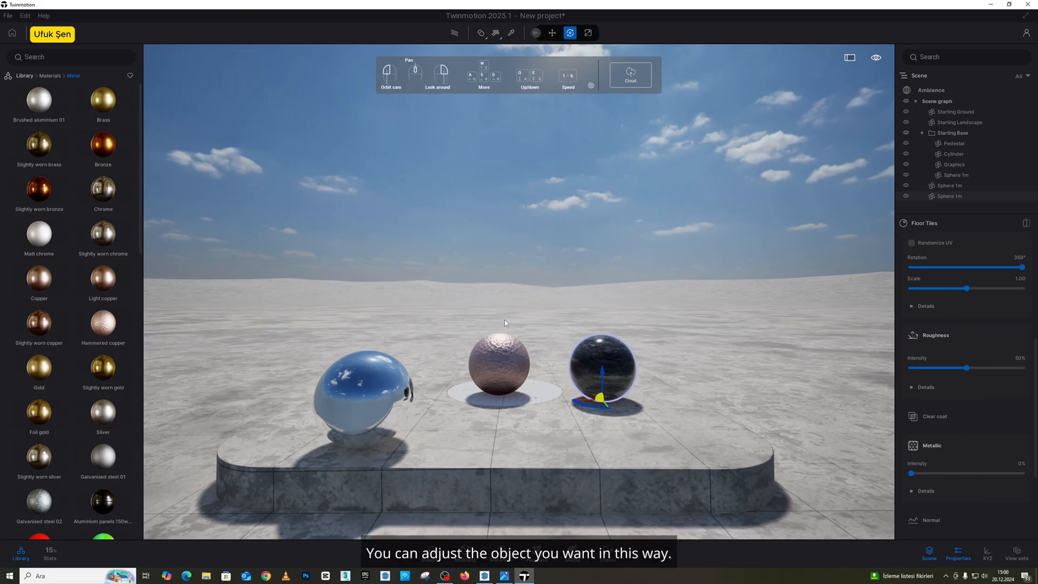
Search the library for "box" and place a Box 1m on the ground beside the platform.
click(49, 76)
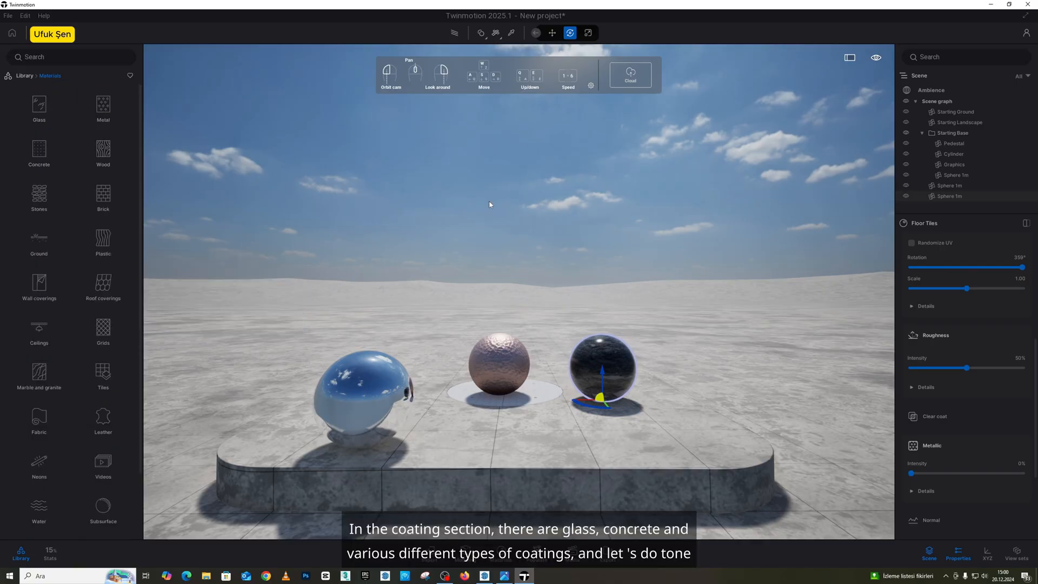
right_drag(557, 203, 671, 287)
key(s)
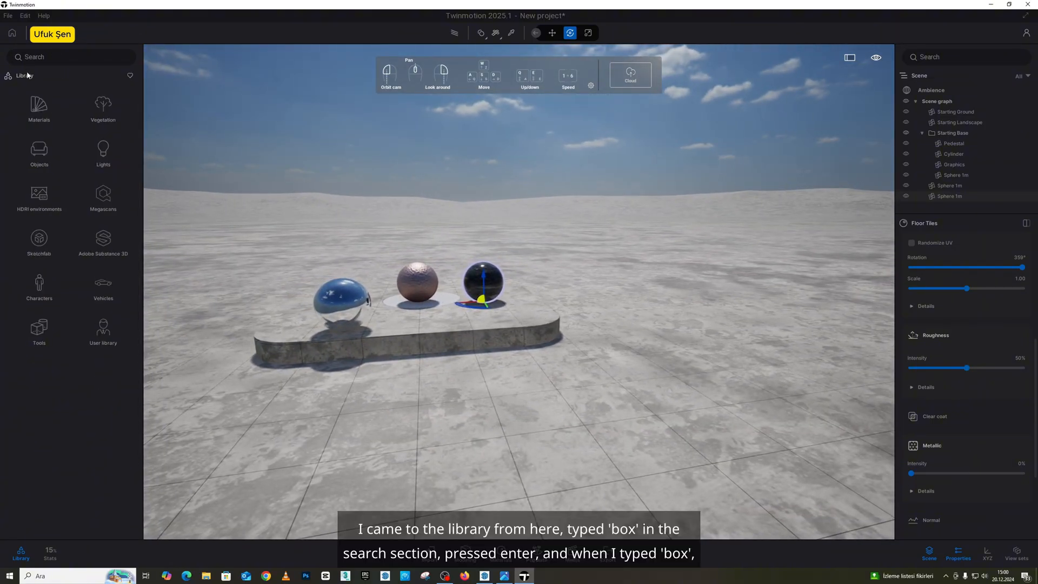
click(57, 58)
text(box)
key(Return)
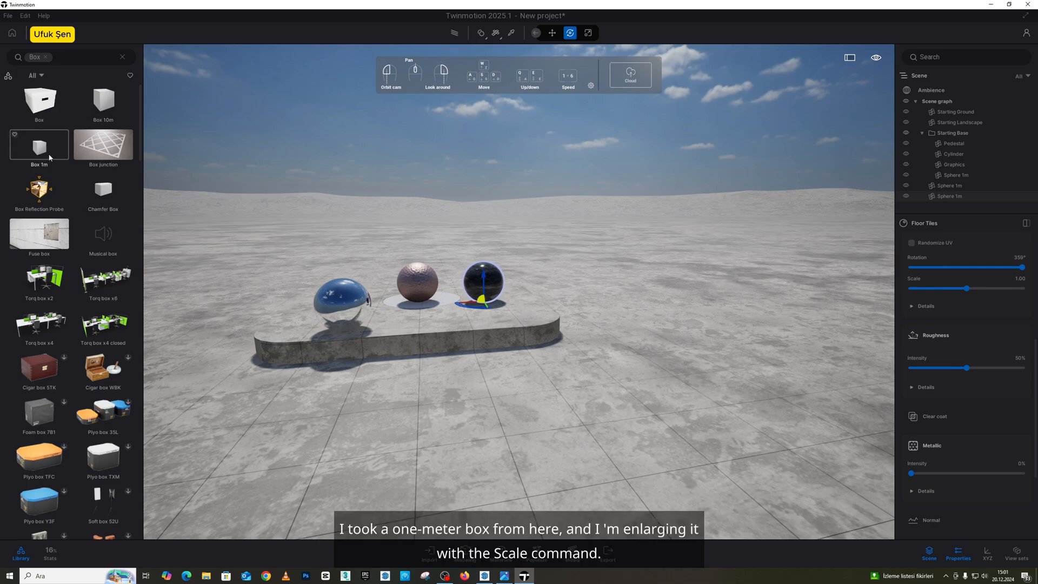
drag(49, 157, 663, 272)
Scale the box down along its green horizontal axis into a thin, wall-like slab.
click(573, 33)
key(a)
right_drag(663, 272, 496, 319)
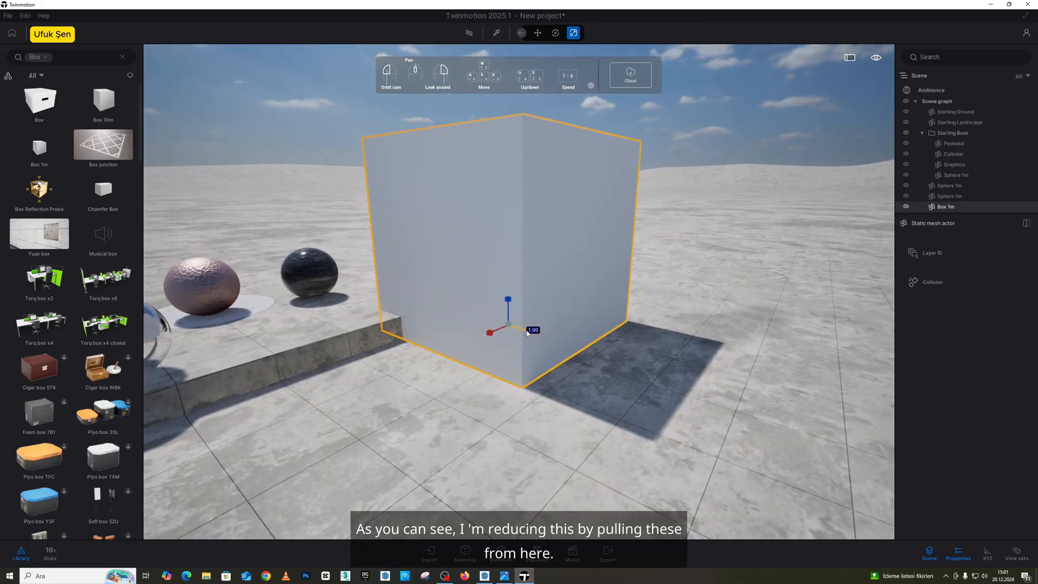
drag(530, 331, 428, 304)
key(s)
right_drag(427, 306, 373, 288)
key(w)
key(d)
key(s)
right_drag(567, 292, 606, 301)
key(d)
key(w)
key(a)
mouse_move(519, 301)
right_down()
mouse_move(573, 323)
mouse_move(608, 310)
right_up()
key(s)
Apply Poured concrete 02 from the Concrete materials to the slab, and replace it with Poured concrete 04.
click(121, 58)
click(43, 109)
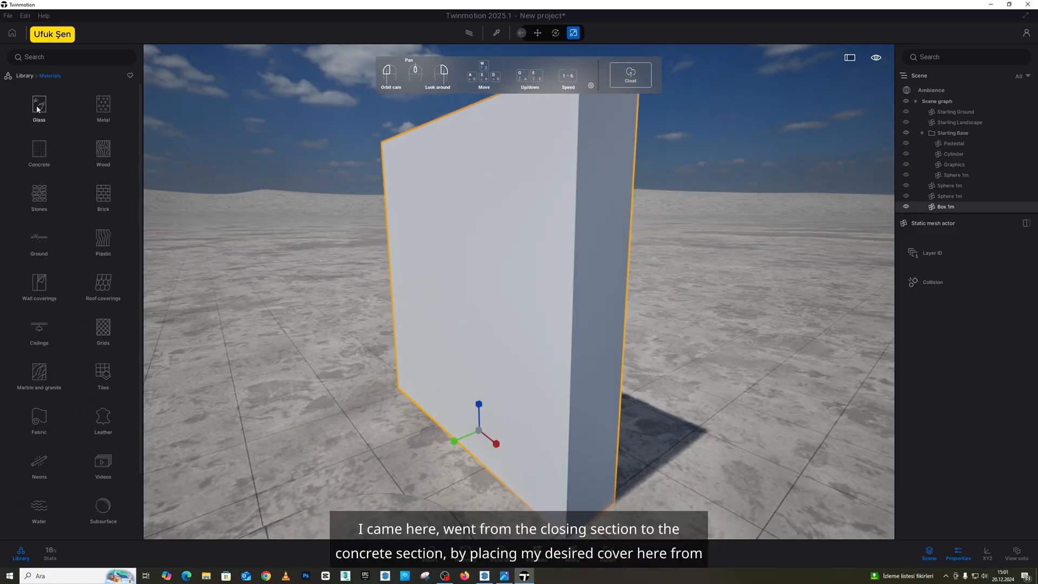
click(52, 153)
drag(42, 139, 460, 251)
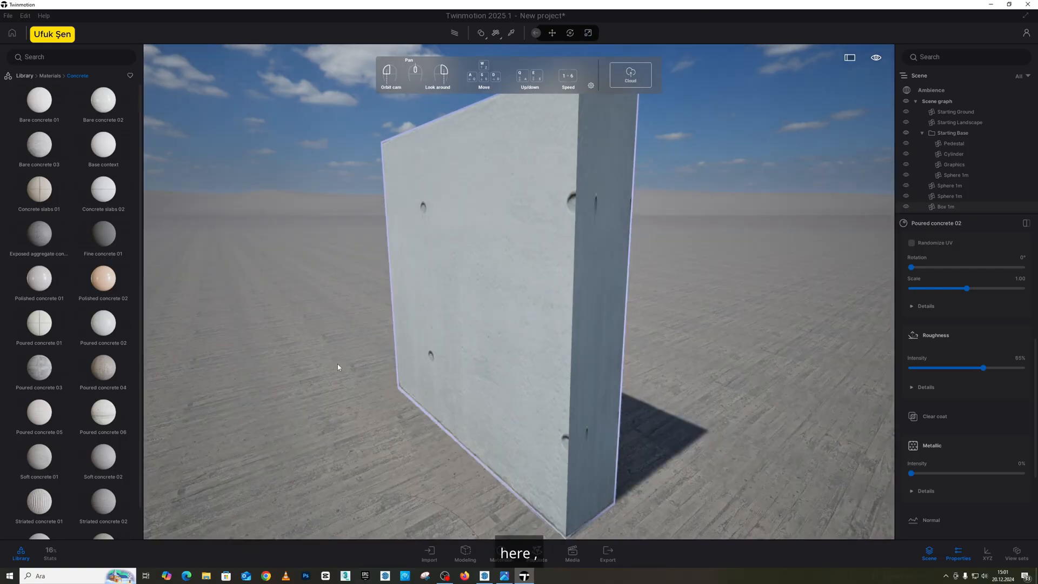
drag(339, 364, 476, 303)
right_drag(476, 303, 508, 302)
key(a)
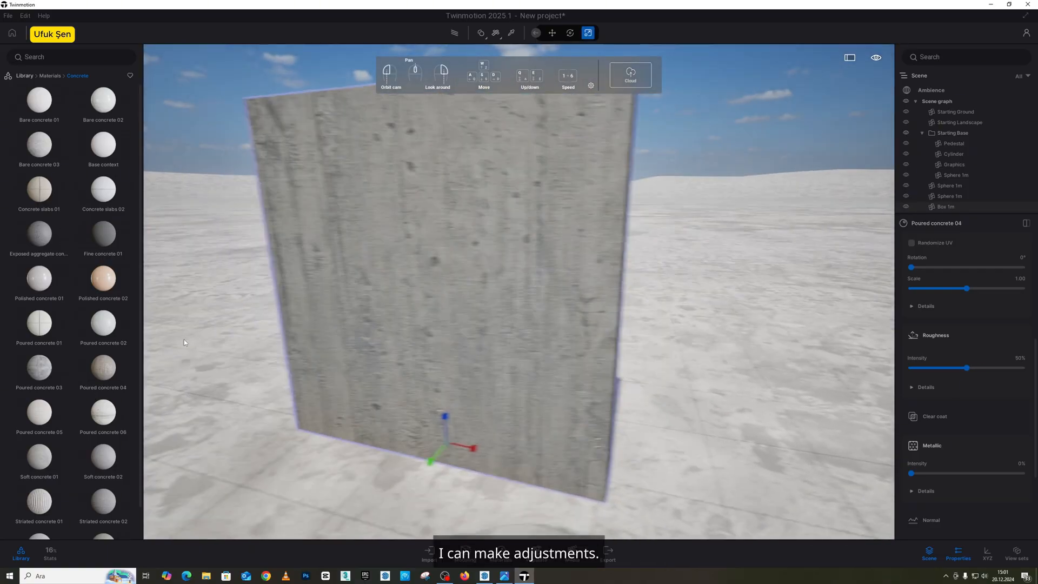
Replace the slab's material with Poured concrete 06.
mouse_move(98, 455)
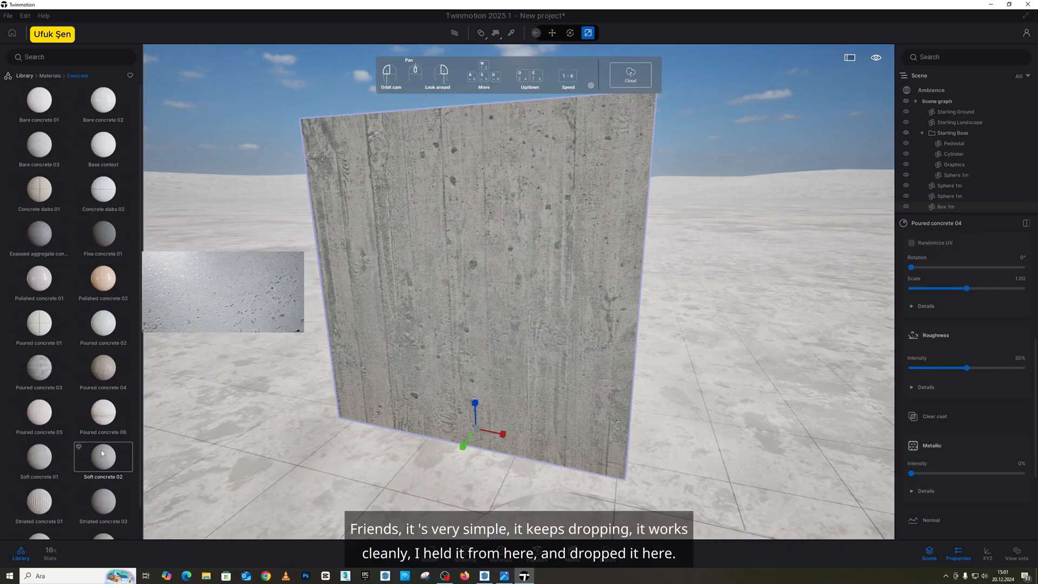
mouse_move(99, 431)
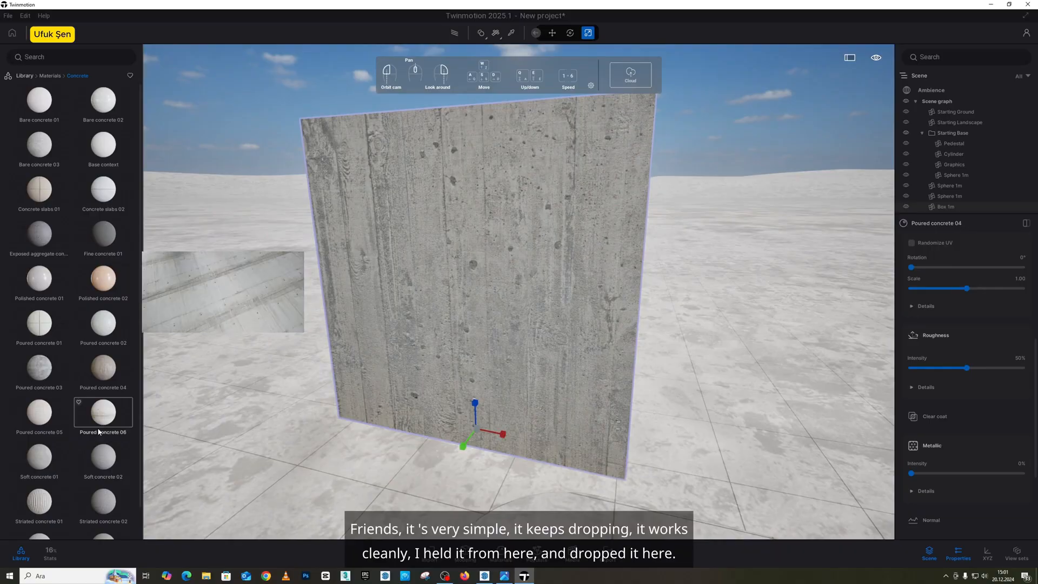
drag(99, 431, 469, 323)
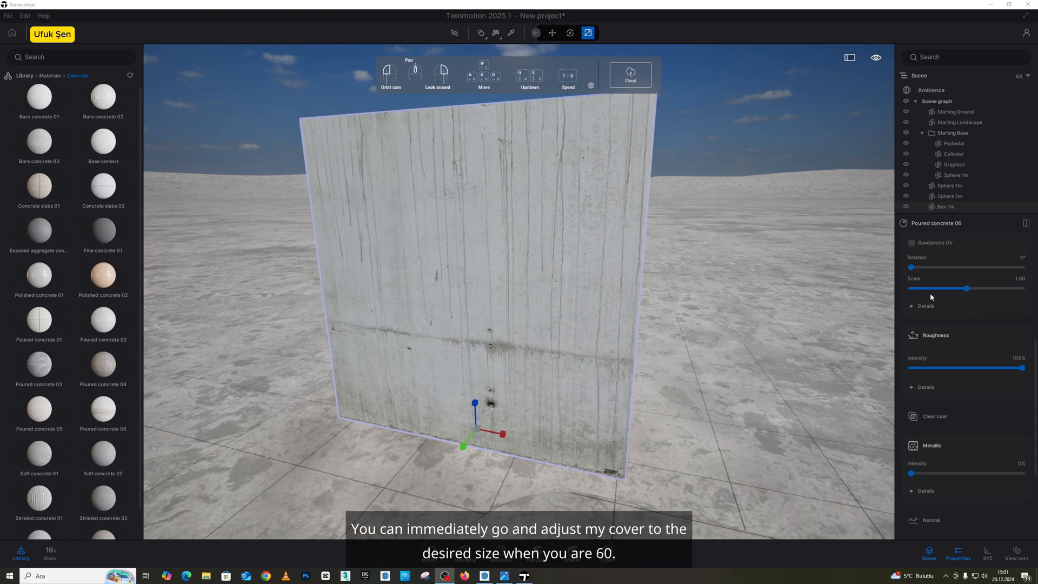
Set the Poured concrete 06 texture scale to 0.68 and its rotation to 92°.
mouse_move(967, 292)
mouse_down()
mouse_move(914, 303)
mouse_move(978, 304)
mouse_up()
scroll(945, 291, up, 4)
scroll(941, 361, down, 2)
scroll(952, 313, down, 3)
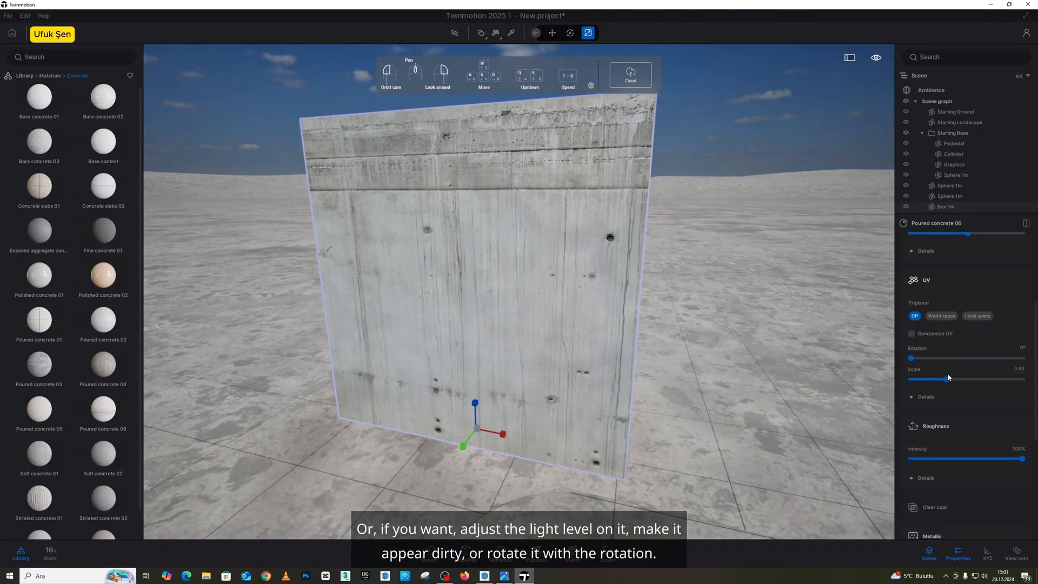
drag(911, 358, 939, 358)
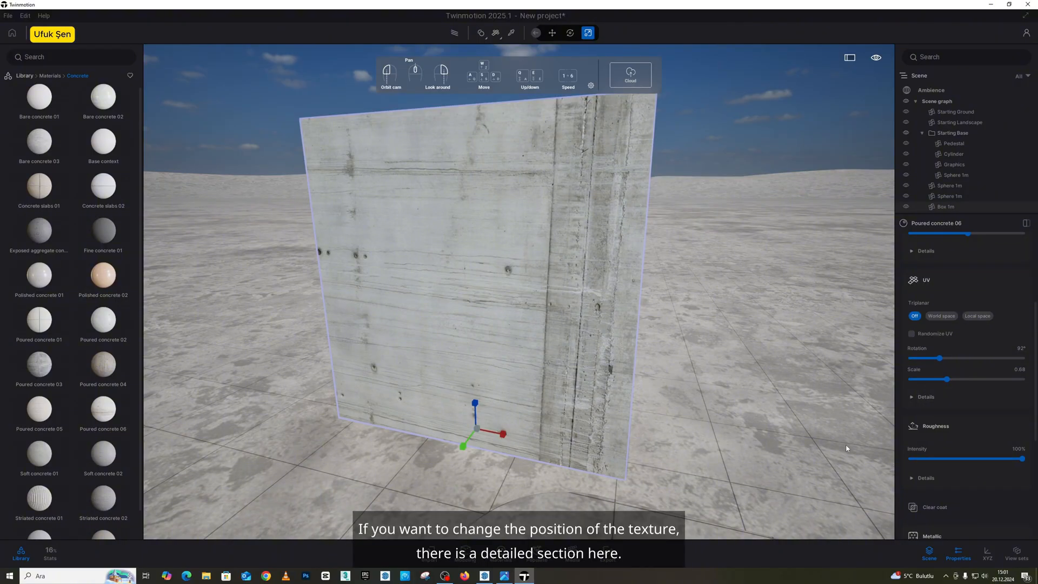
Set the slab's texture stretch to 1.36 on X and 1.64 on Y, offsets to -0.58 and 0.54, and scale to 0.82.
click(913, 397)
scroll(938, 401, down, 1)
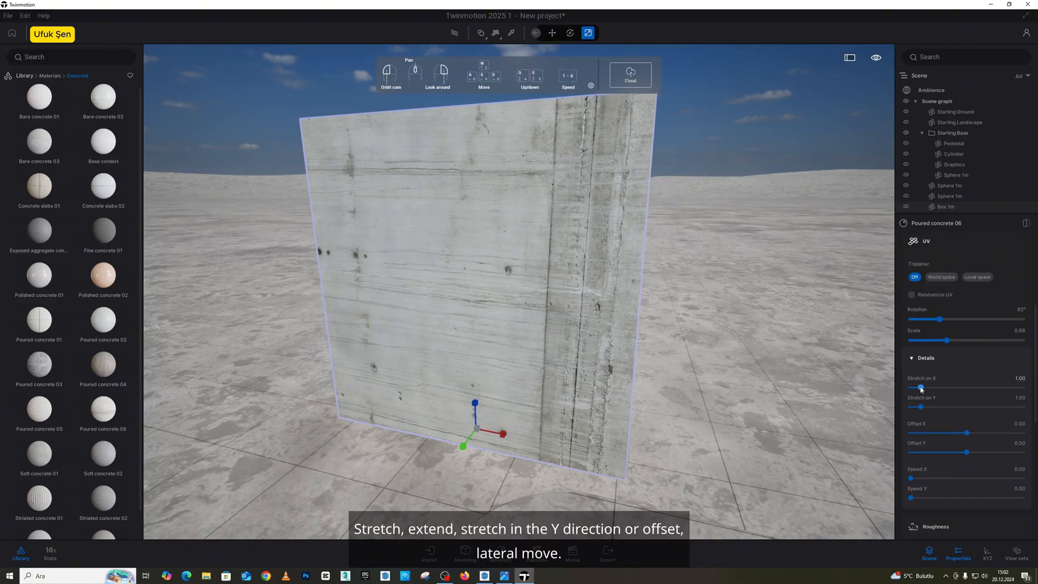
drag(921, 387, 929, 406)
mouse_move(973, 436)
mouse_down()
mouse_move(960, 433)
mouse_move(969, 452)
mouse_up()
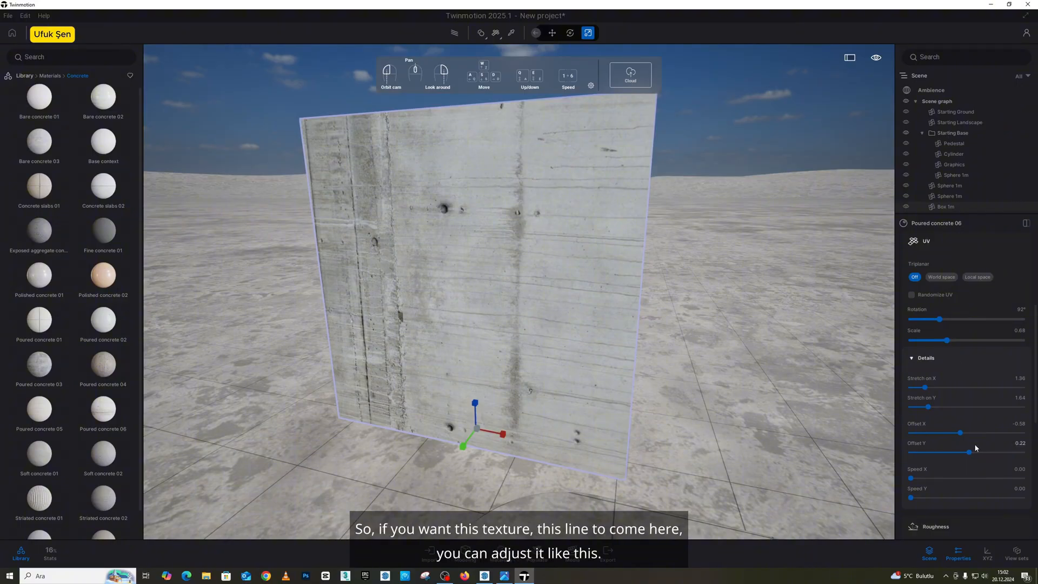
drag(969, 452, 972, 452)
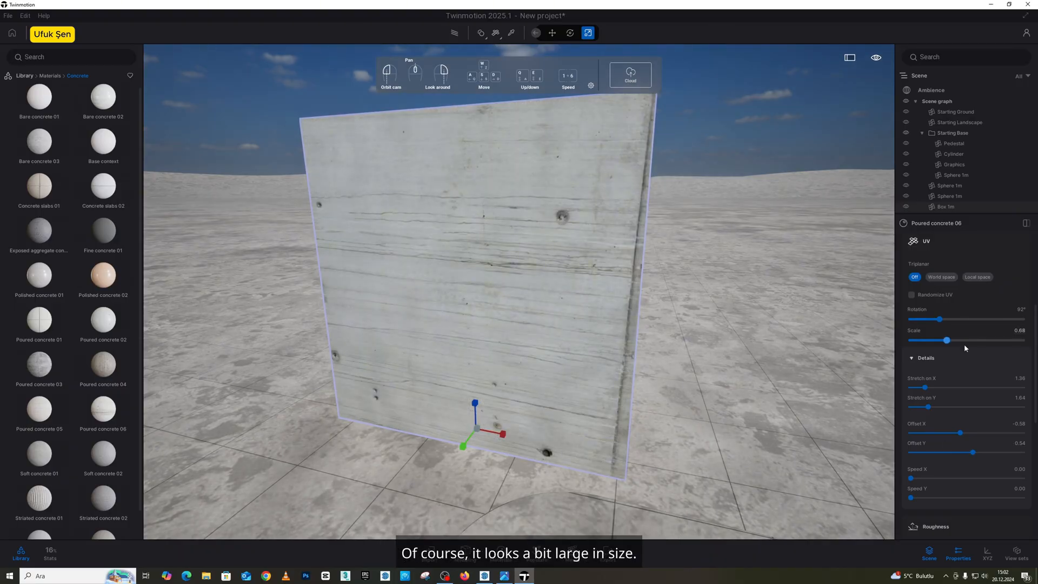
mouse_move(947, 340)
mouse_down()
mouse_move(925, 342)
mouse_move(955, 342)
mouse_up()
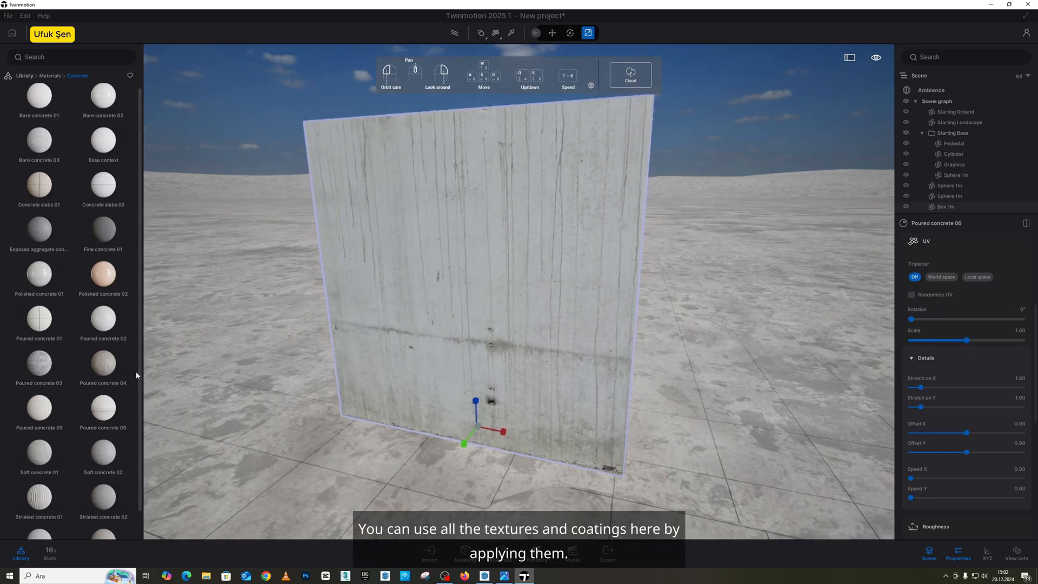
Apply Striated concrete 02 to the slab in place of Poured concrete 06.
scroll(137, 373, down, 1)
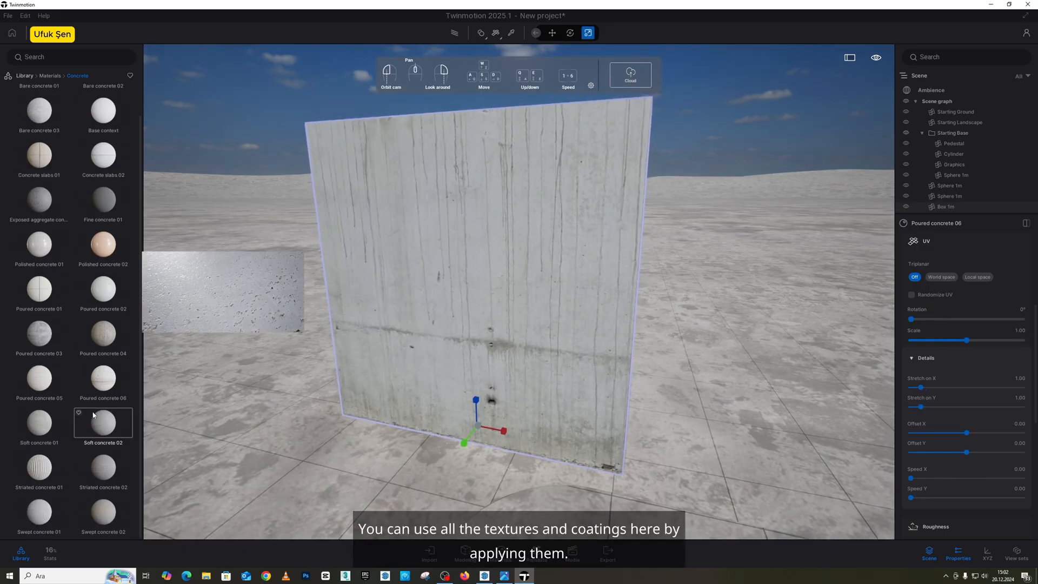
drag(101, 466, 421, 326)
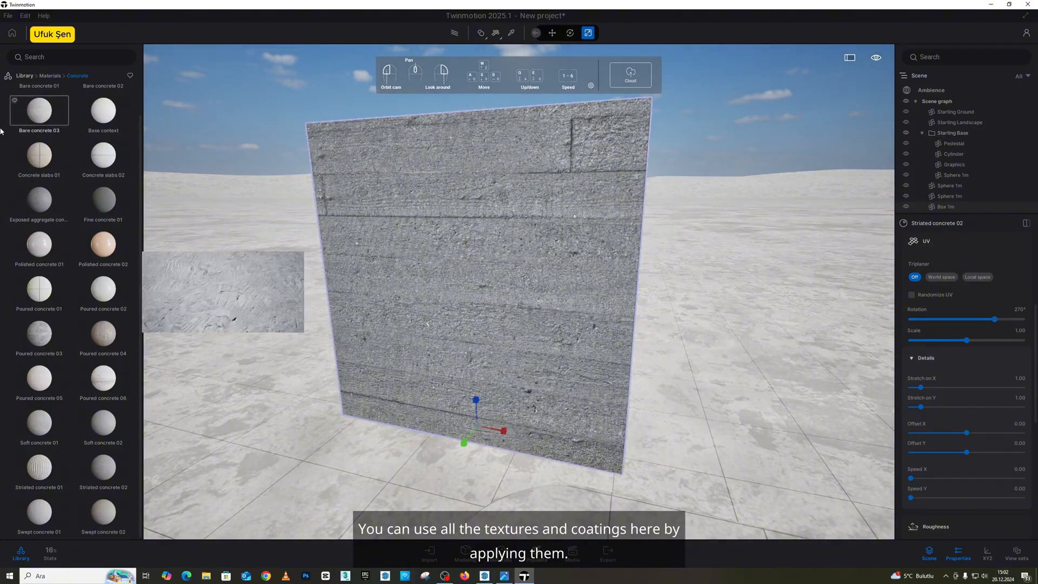
Look through the available material categories from Glass to Tire, and return to the library's top level.
click(50, 76)
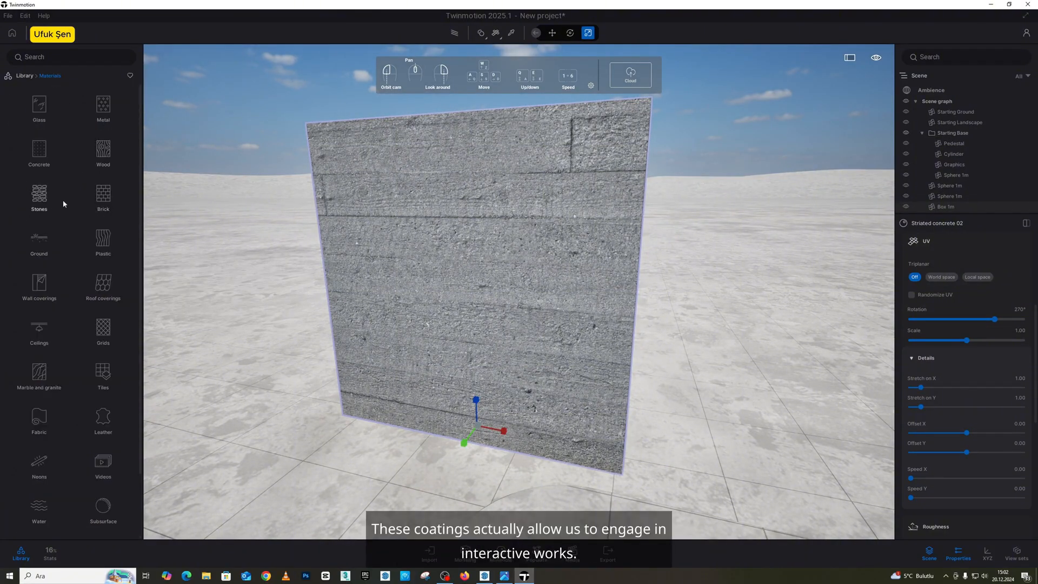
scroll(69, 233, down, 1)
scroll(61, 240, down, 1)
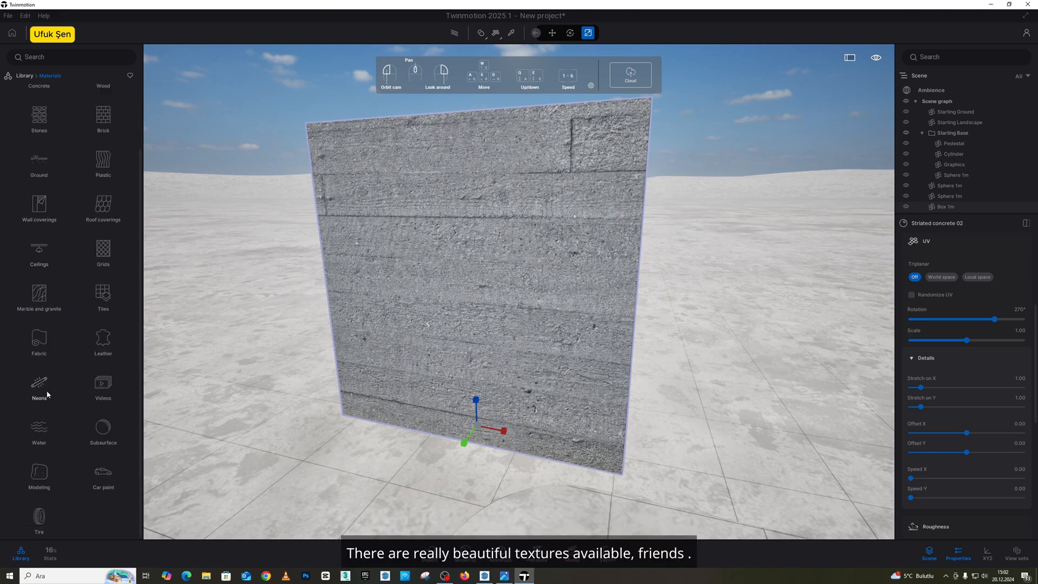
scroll(49, 378, up, 2)
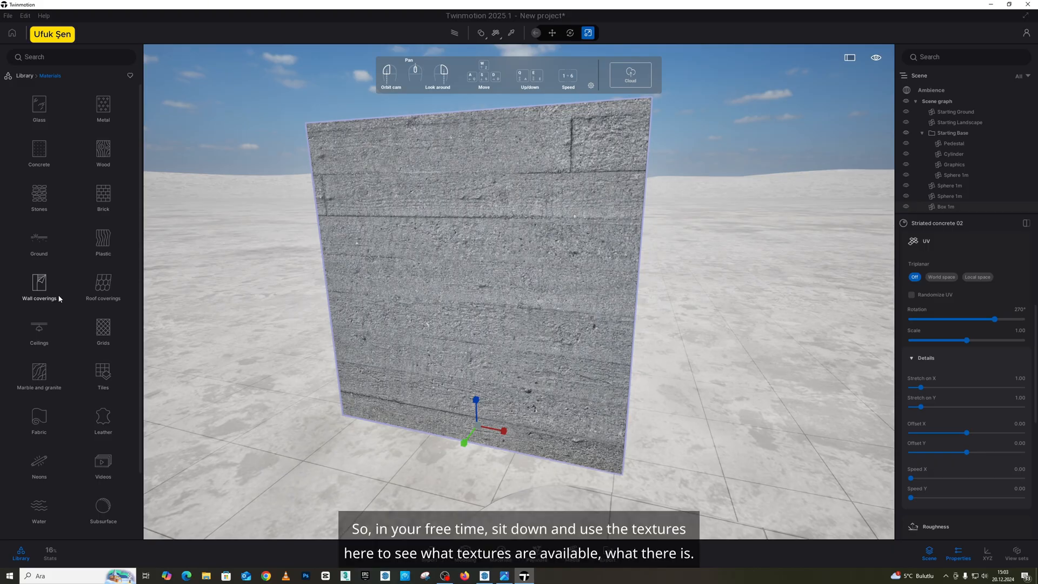
click(24, 75)
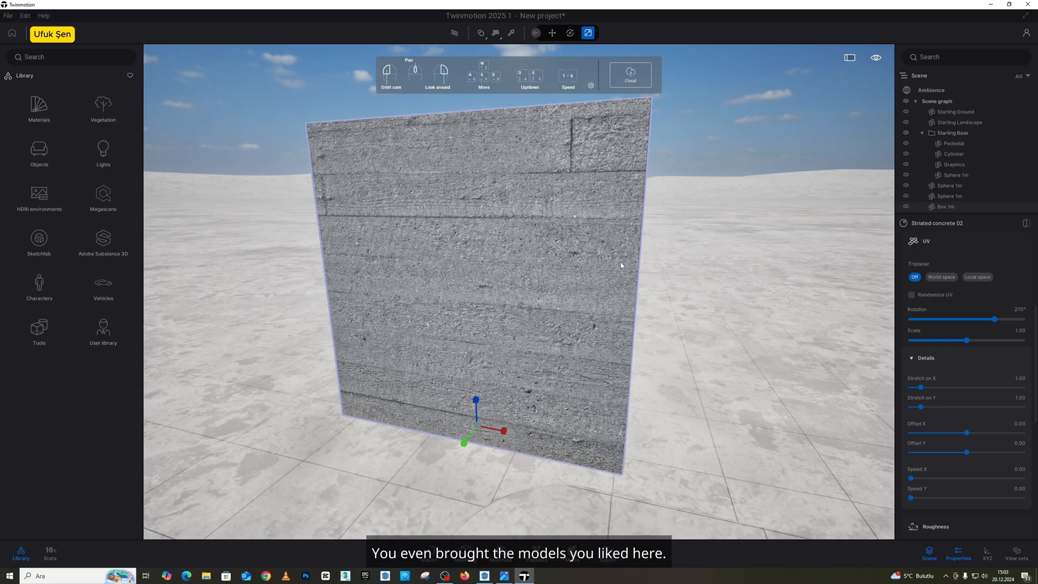
Try to add the Box 1m object to the user library, and open the user library to check its contents.
right_click(947, 209)
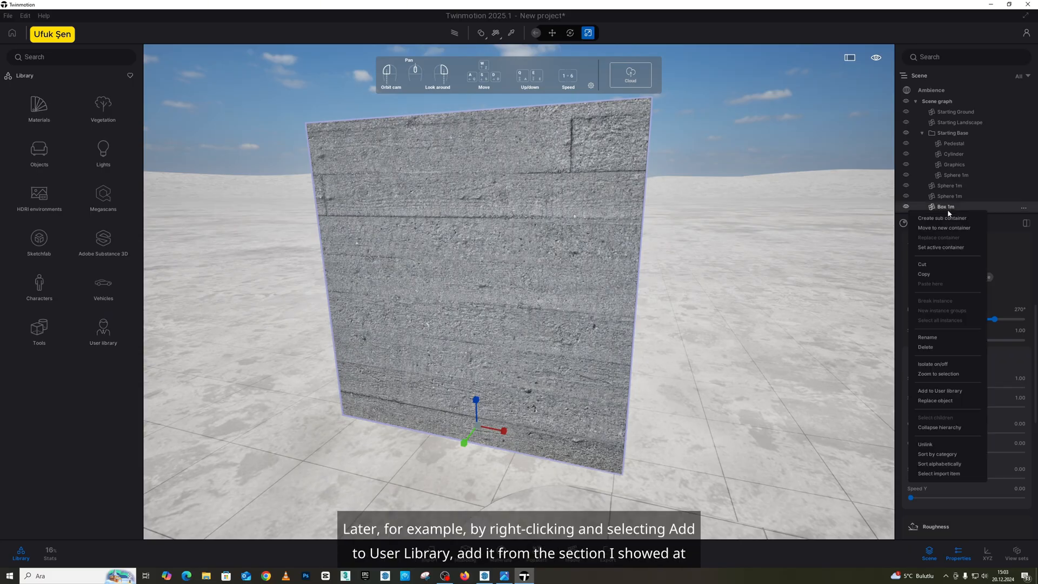
click(956, 392)
click(102, 329)
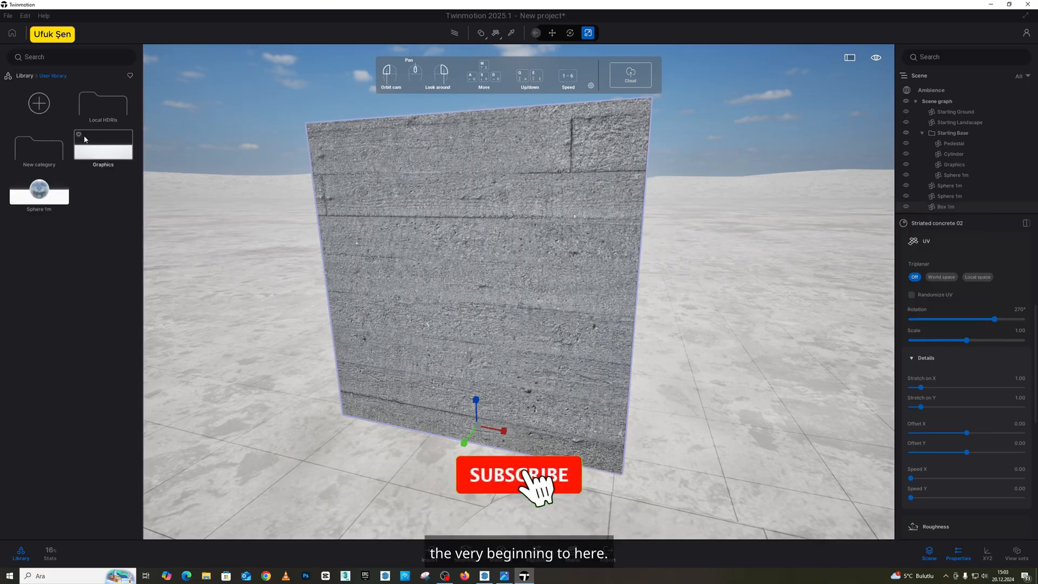